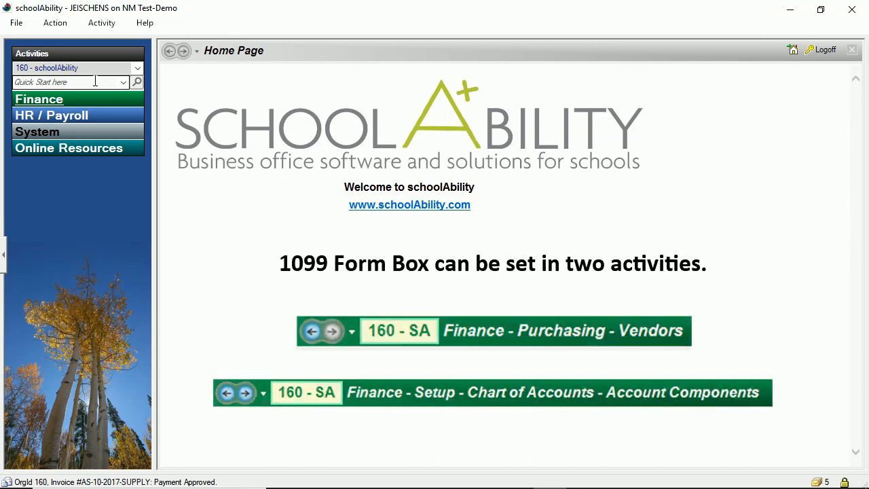
# Use quick start "ve namestart" with the vendor's first name to find the vendor in the Vendors activity, and open its record.
pyautogui.click(95, 81)
pyautogui.write('ve')
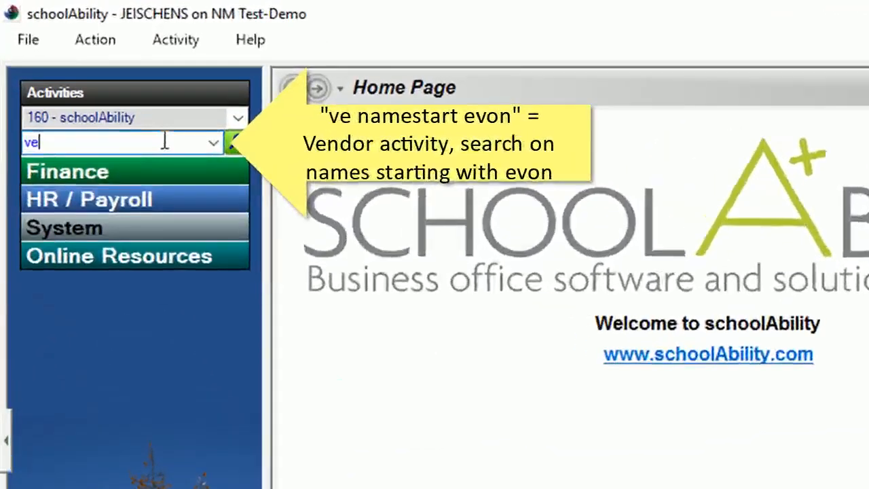
pyautogui.write(' namestart ')
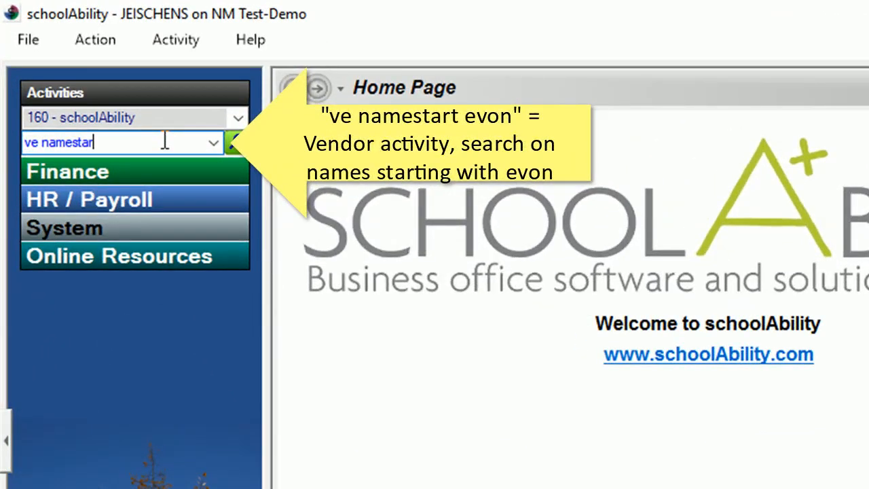
pyautogui.write('evon')
pyautogui.press('Return')
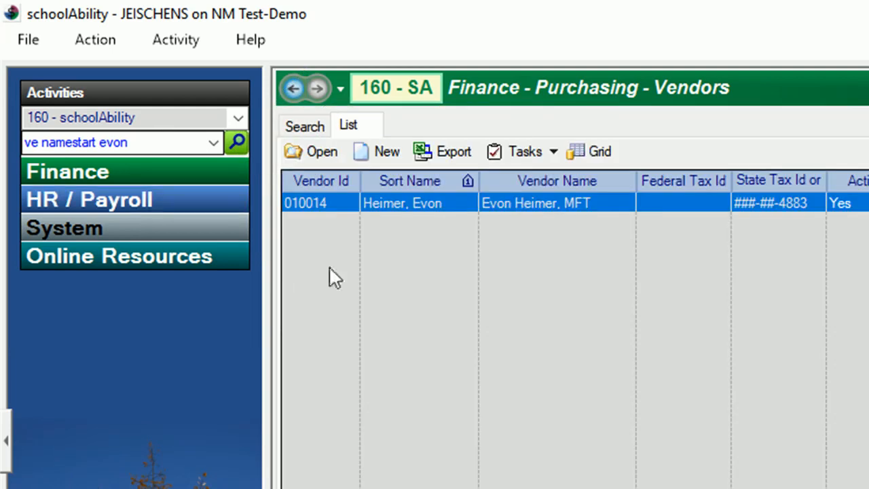
pyautogui.doubleClick(438, 202)
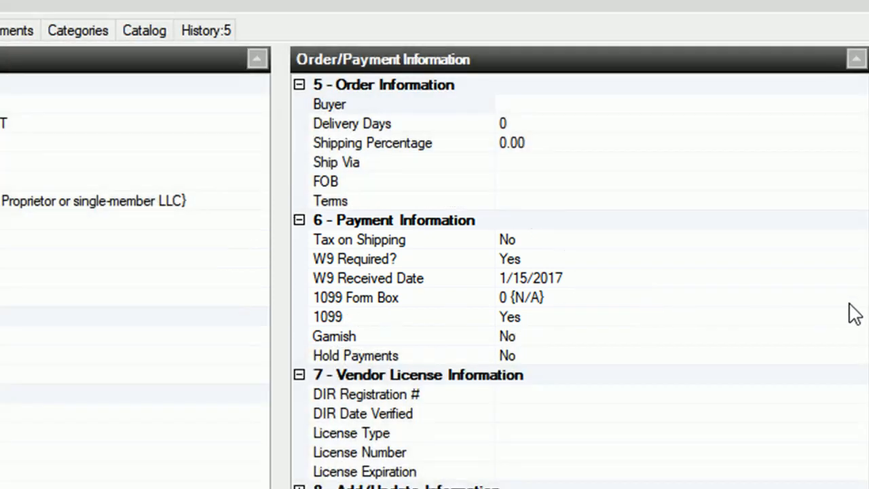
# Review the vendor's 1099 Form Box choices without changing the value, and close the vendor record.
pyautogui.click(848, 302)
pyautogui.click(856, 299)
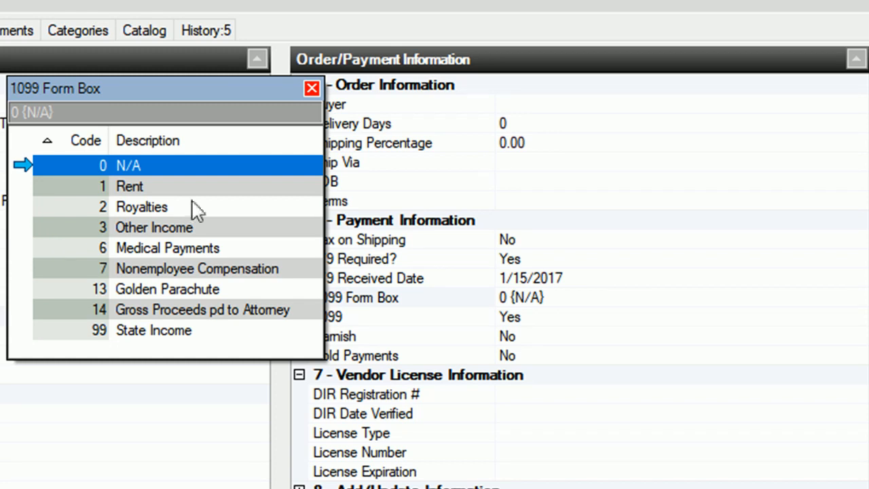
pyautogui.click(311, 89)
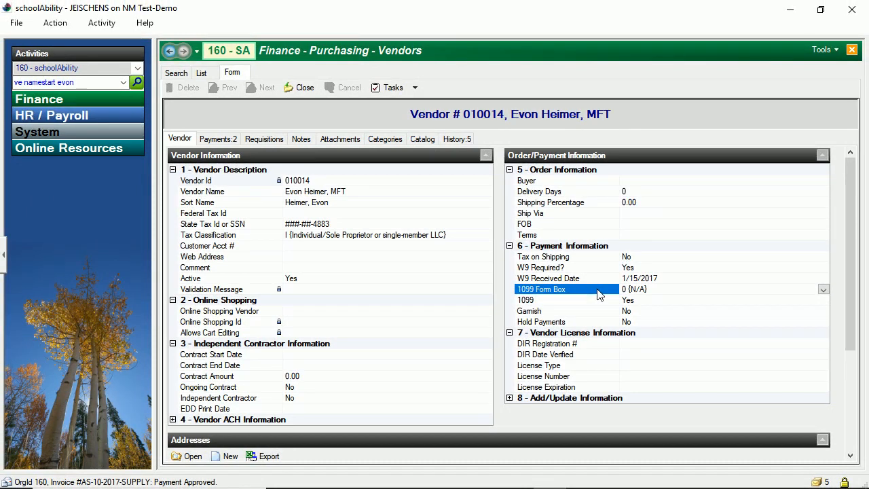
pyautogui.click(302, 87)
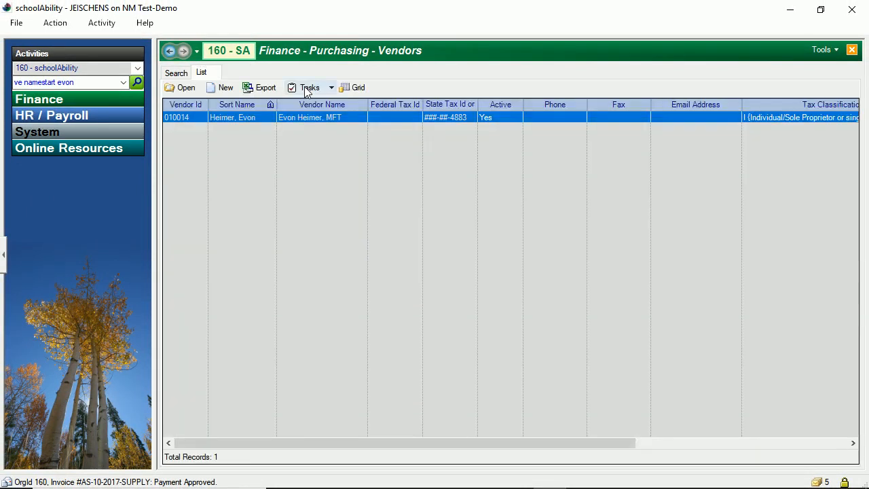
# Open the Account Components activity with the quick start code "co".
pyautogui.moveTo(81, 82); pyautogui.dragTo(16, 86)
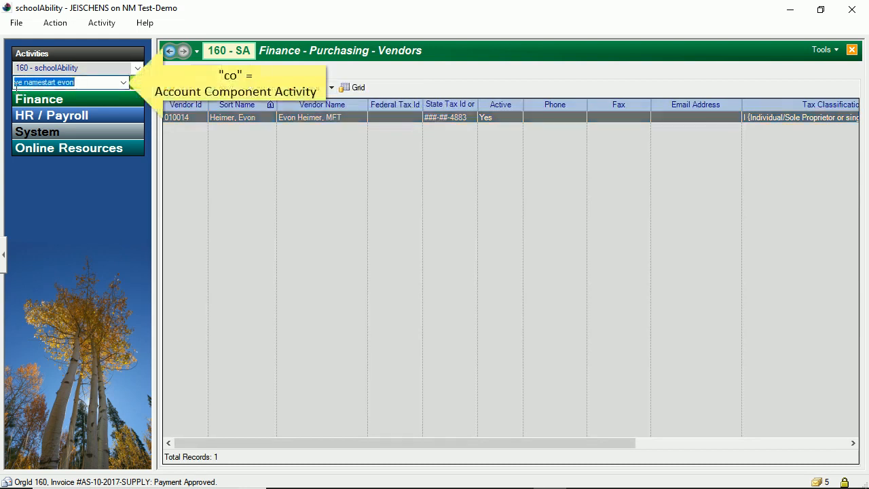
pyautogui.write('c')
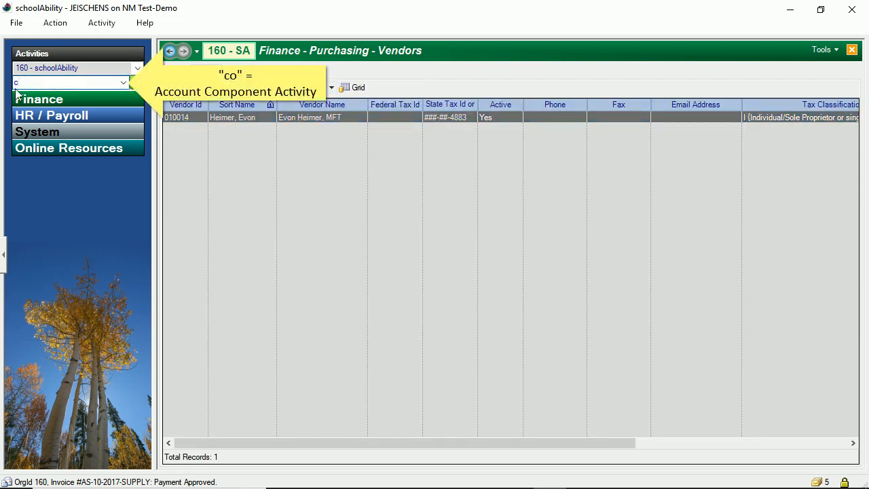
pyautogui.write('o')
pyautogui.press('Return')
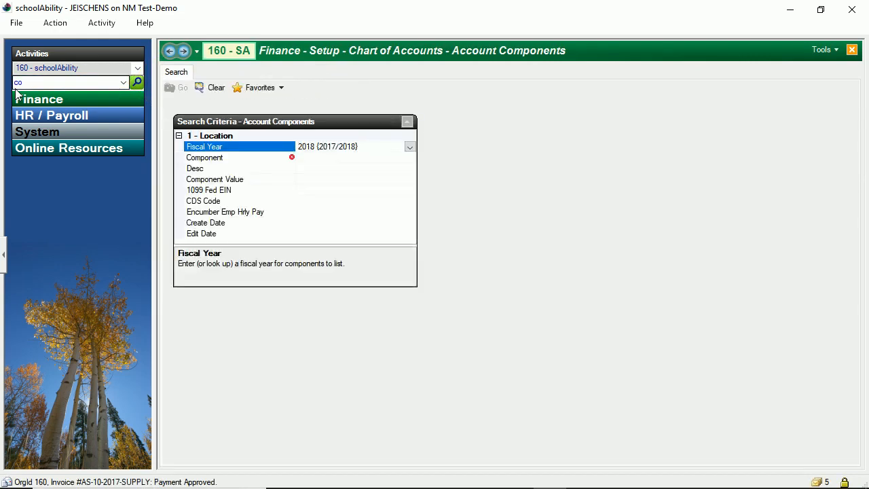
# List the Object account components whose component value begins with 53 or 56 by searching for 53,56.
pyautogui.click(229, 159)
pyautogui.write('object')
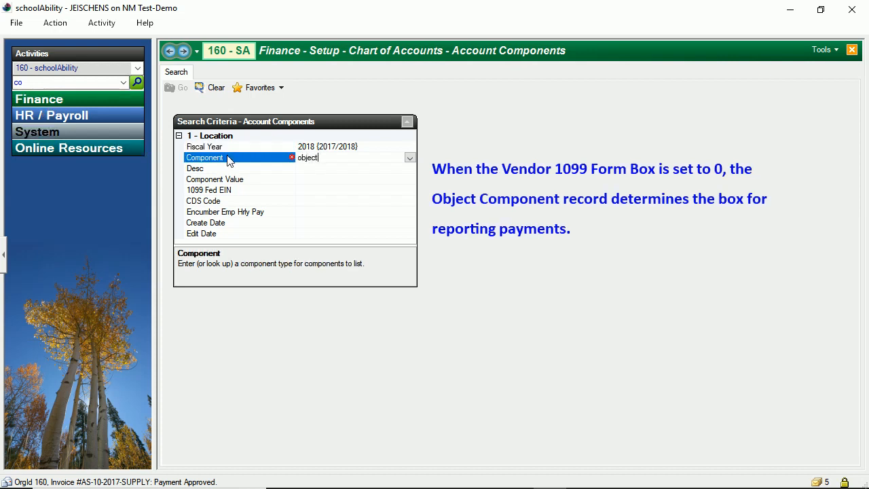
pyautogui.press('Tab')
pyautogui.press('Tab')
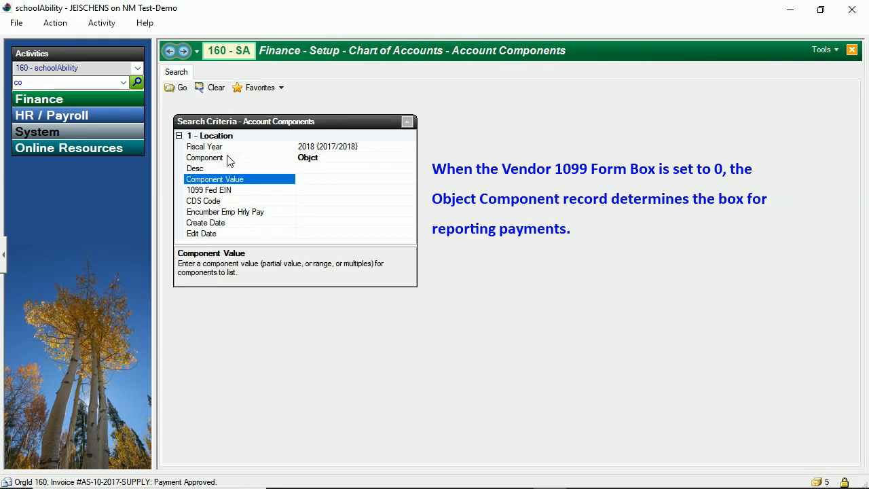
pyautogui.write('53')
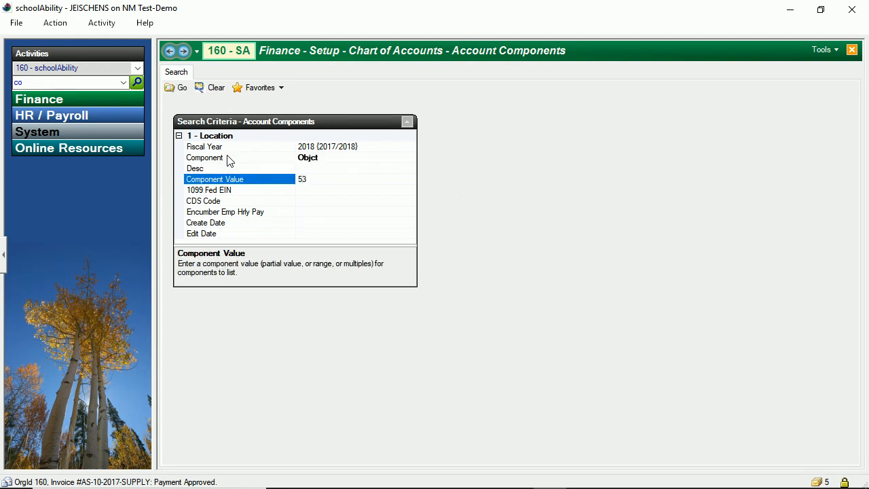
pyautogui.write(',56')
pyautogui.press('Tab')
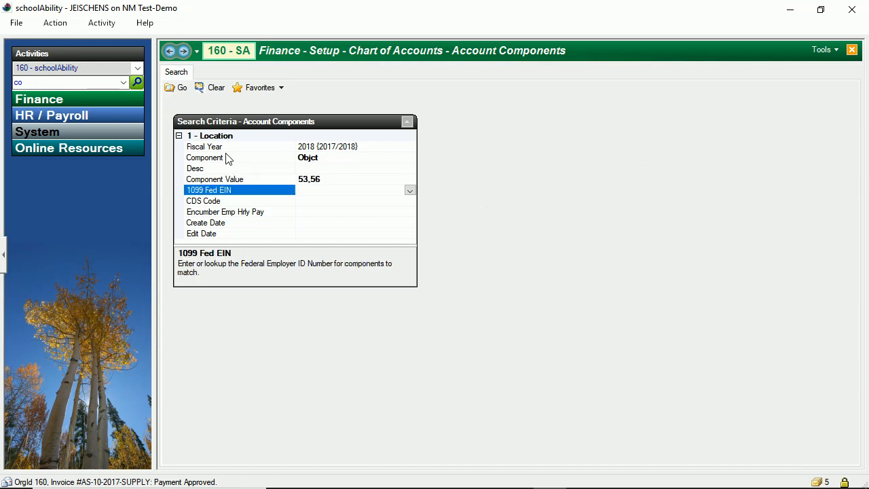
pyautogui.click(178, 89)
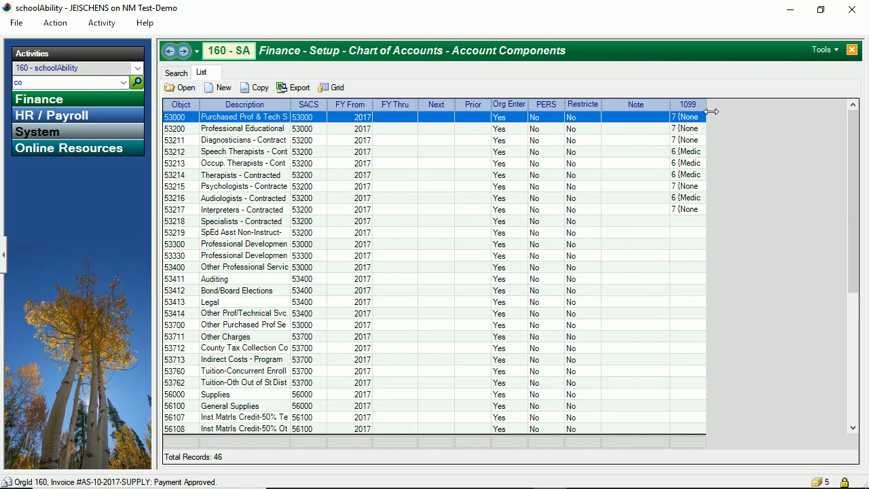
# Set the Form 1099 Box of object 53215 to 6 {Medical Payments} and save the record.
pyautogui.doubleClick(683, 188)
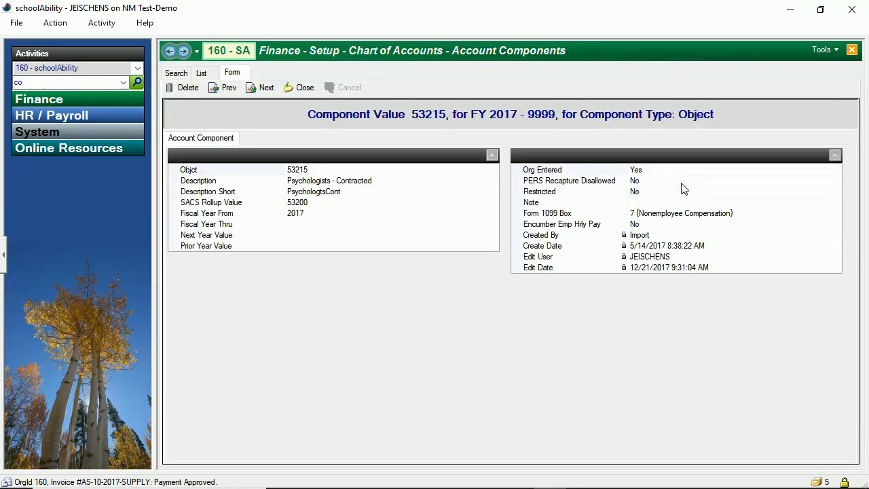
pyautogui.click(614, 216)
pyautogui.click(836, 214)
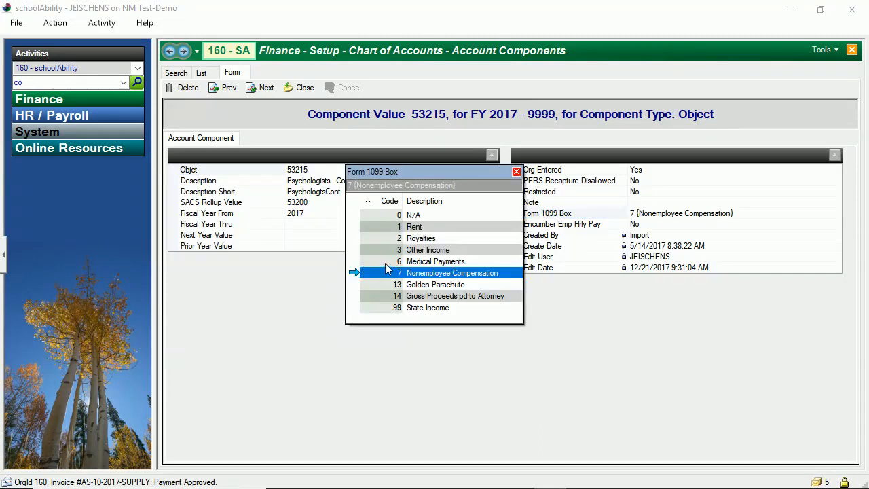
pyautogui.click(385, 262)
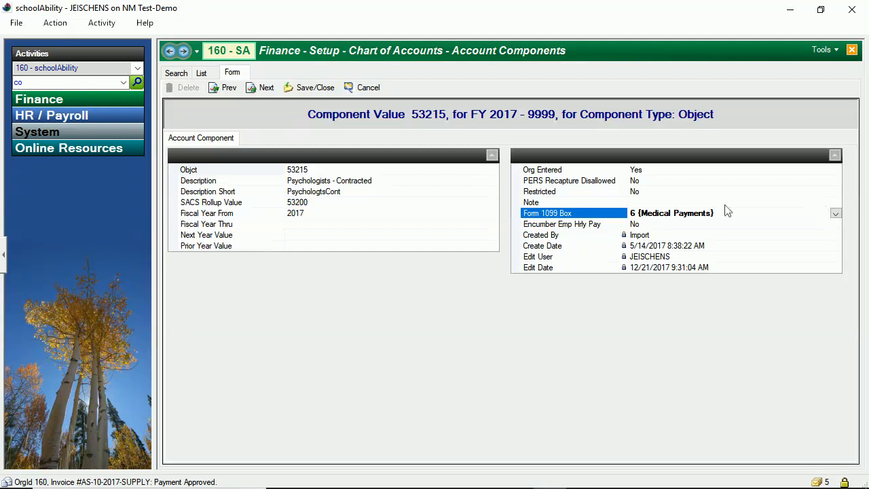
pyautogui.click(310, 89)
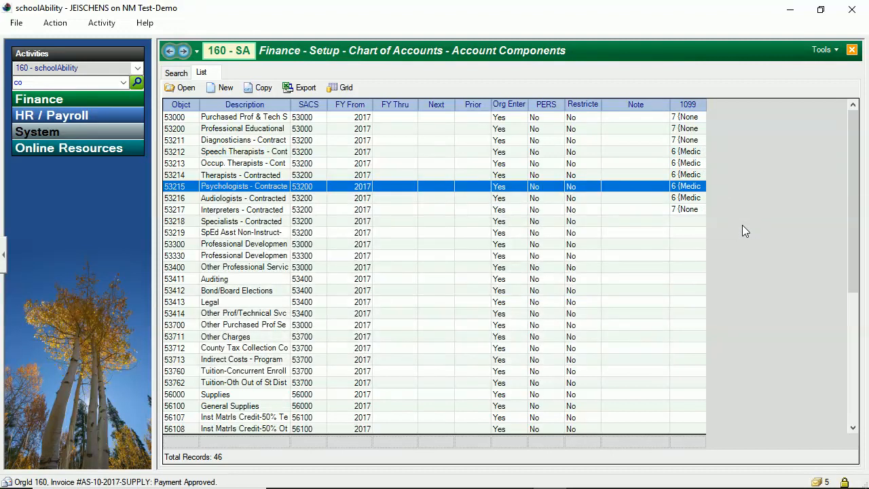
# Build the calendar year 2017 list in the Vendor 1099 activity (quick start "v1"), sorted by the Vendor 1099 column.
pyautogui.click(185, 73)
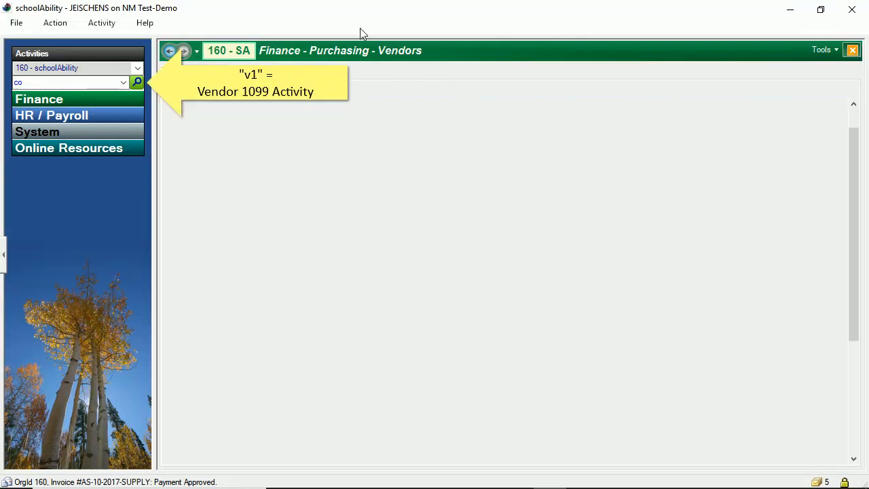
pyautogui.click(27, 81)
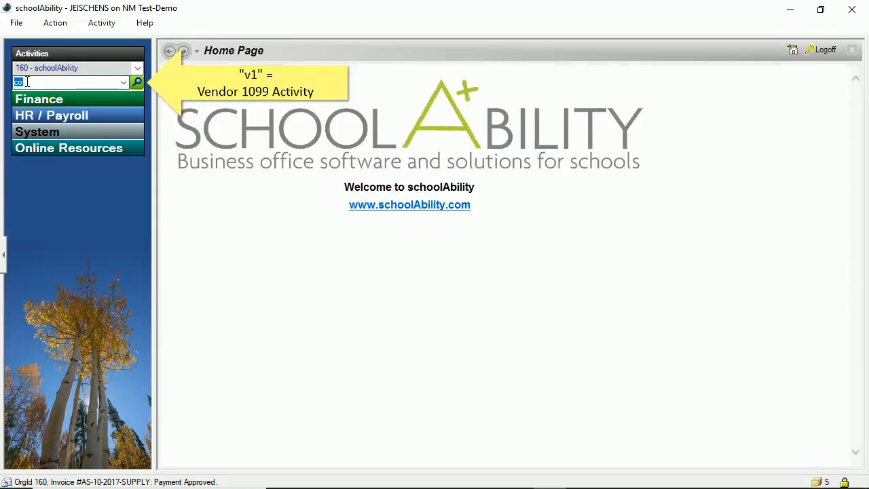
pyautogui.write('v1')
pyautogui.press('Return')
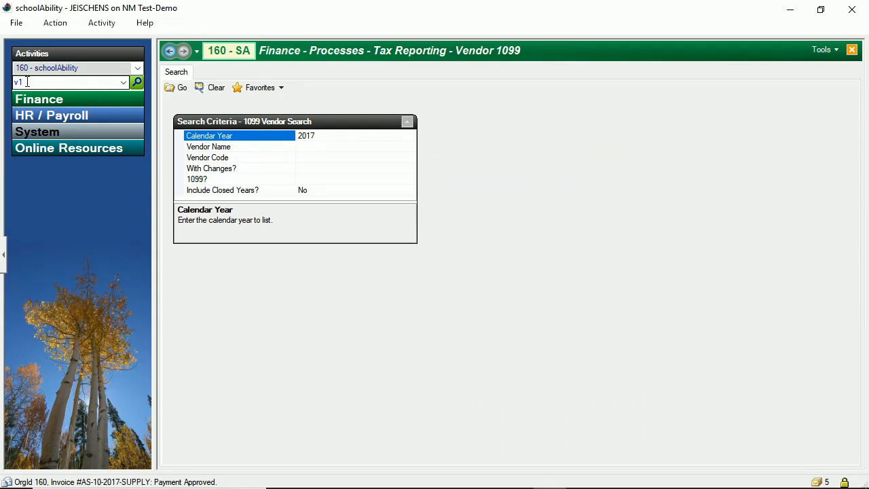
pyautogui.click(180, 88)
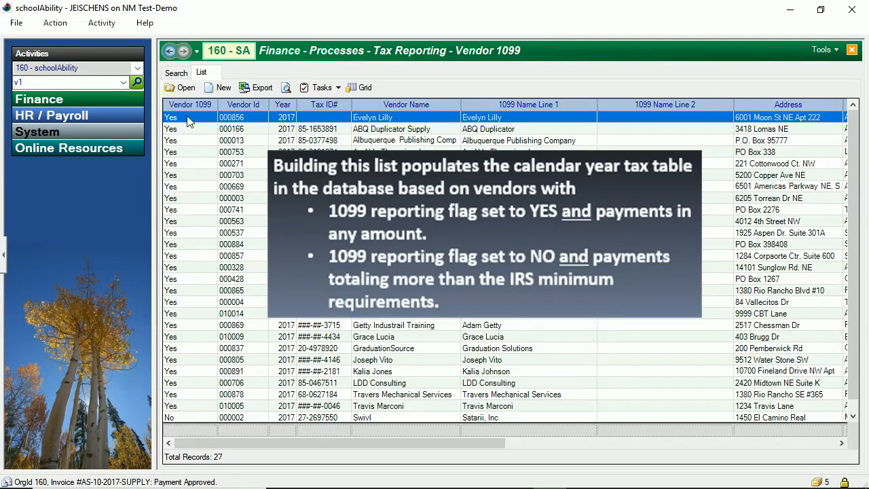
pyautogui.click(193, 107)
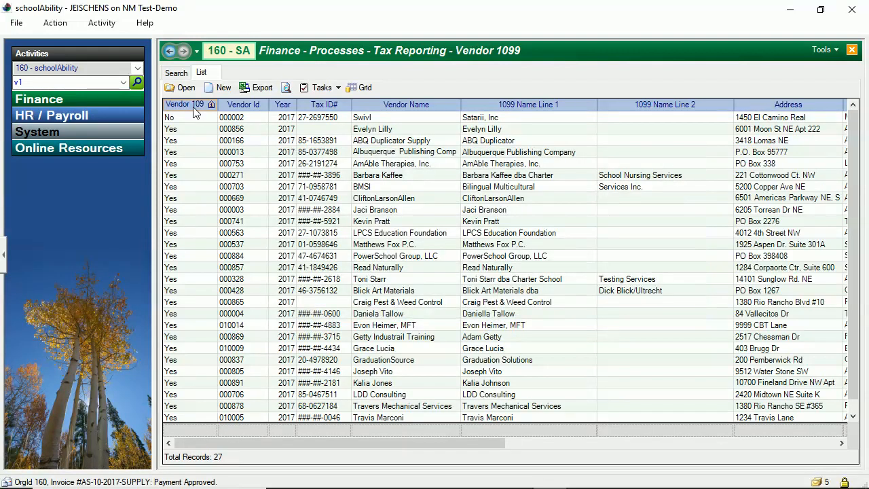
# Close the Vendor 1099 activity and open the Vendor 1099 Detail report (ReqPay16) from the Req/Payment reports, quick start "rrp".
pyautogui.click(852, 50)
pyautogui.doubleClick(101, 82)
pyautogui.write('rrp')
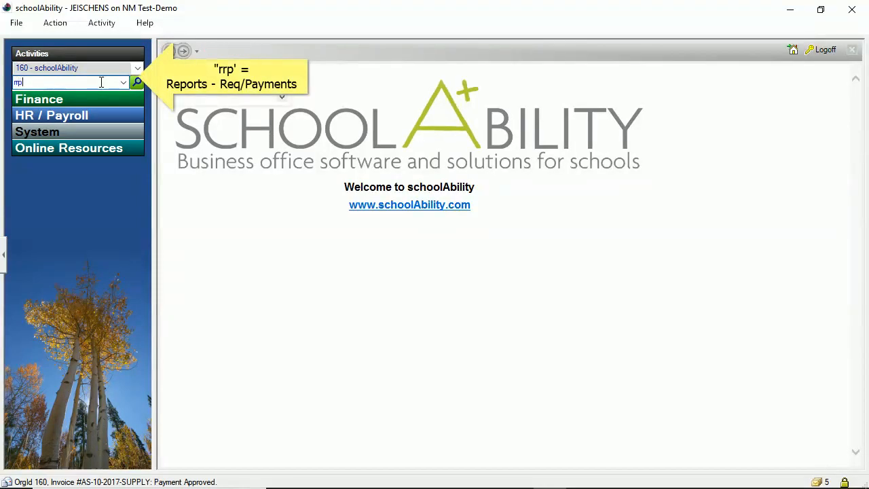
pyautogui.press('Return')
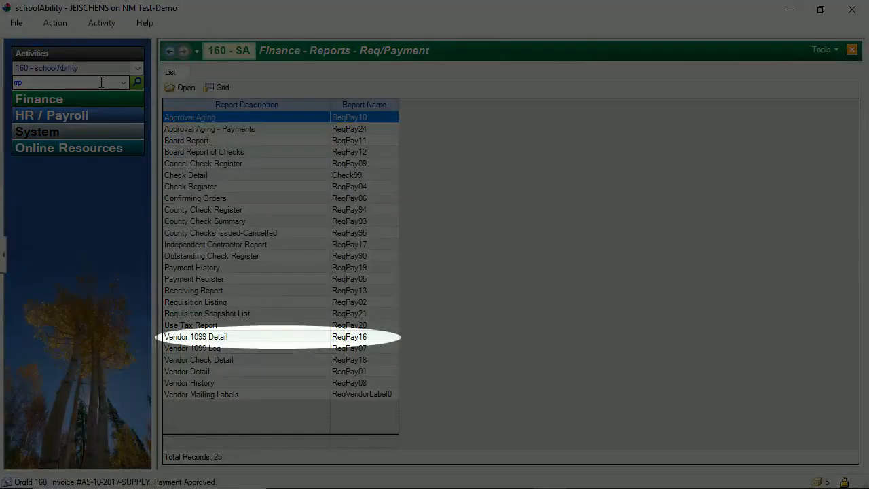
pyautogui.click(246, 337)
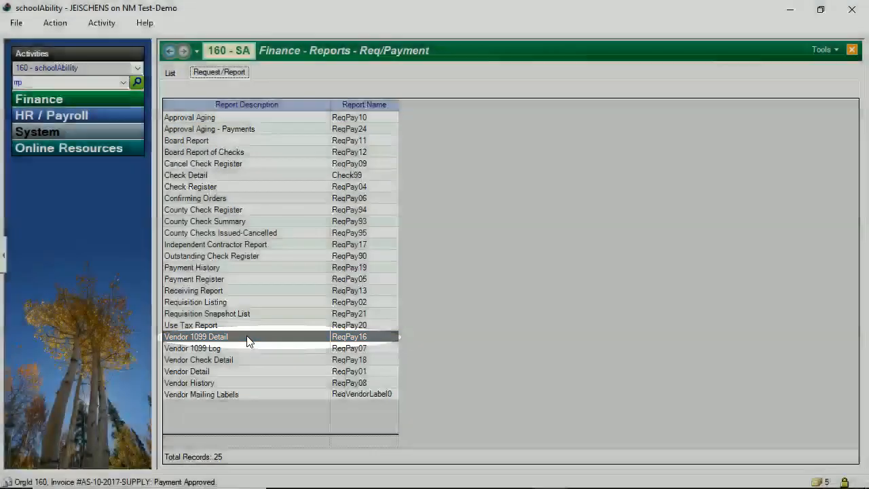
pyautogui.doubleClick(248, 337)
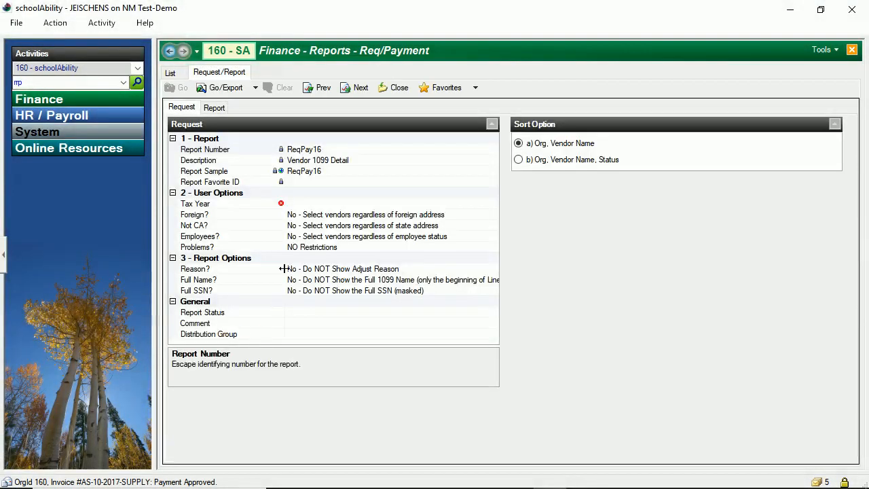
# Run the Vendor 1099 Detail report for tax year 2017, leaving the Full SSN option masked.
pyautogui.click(255, 205)
pyautogui.write('2017')
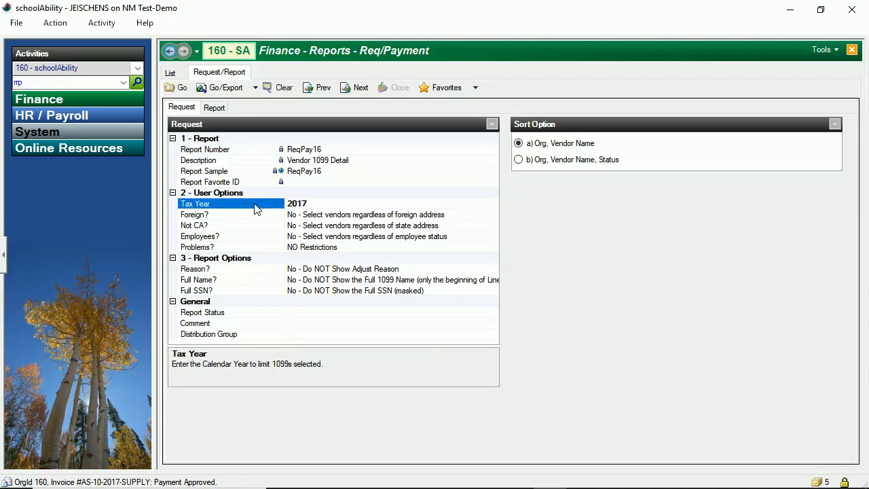
pyautogui.press('Tab')
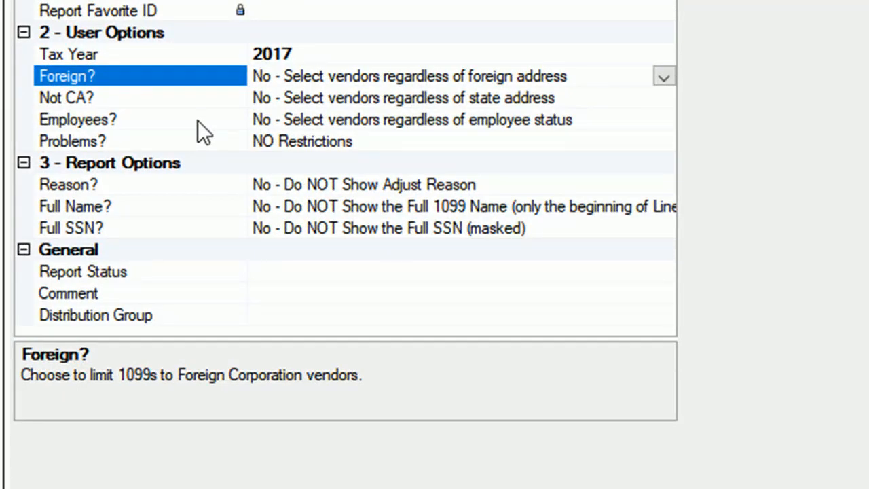
pyautogui.click(233, 228)
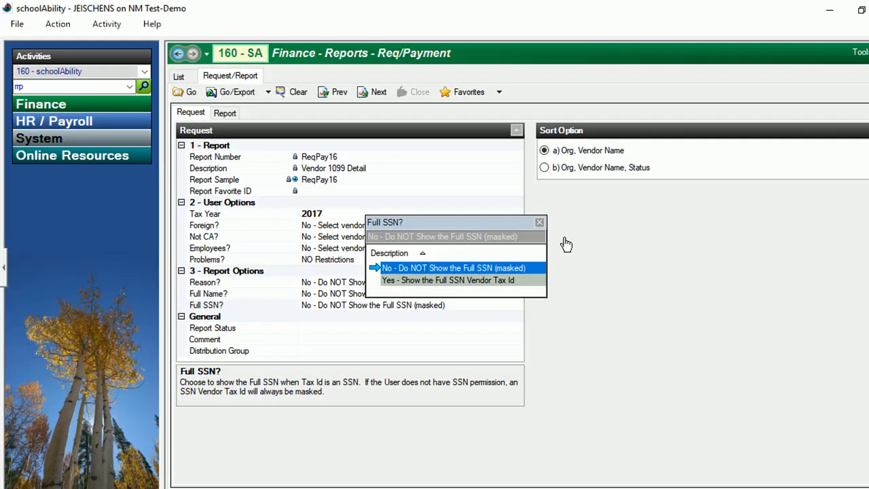
pyautogui.click(566, 244)
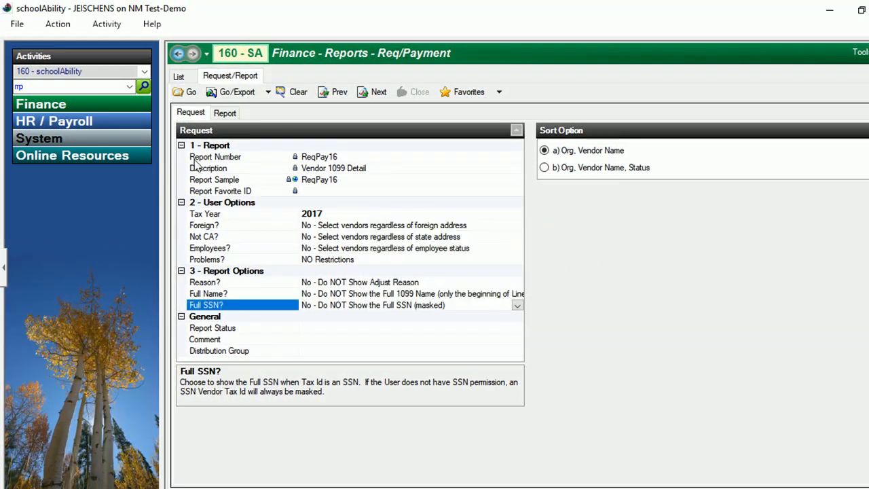
pyautogui.click(193, 93)
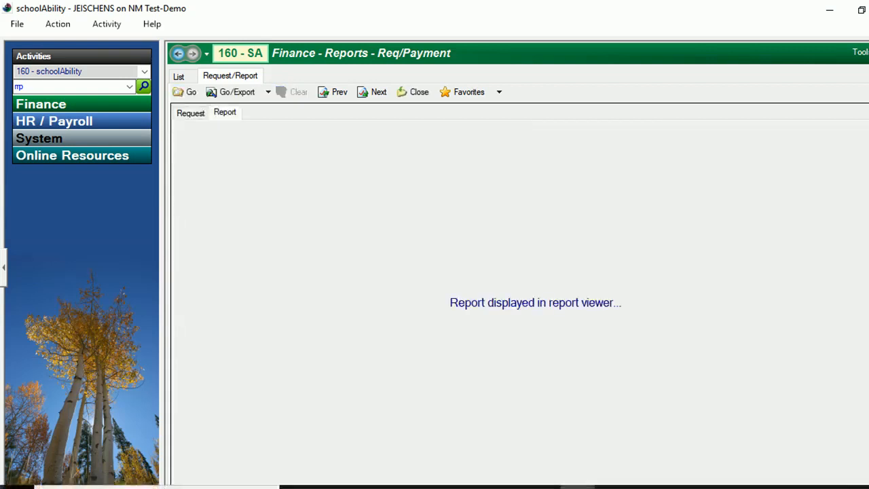